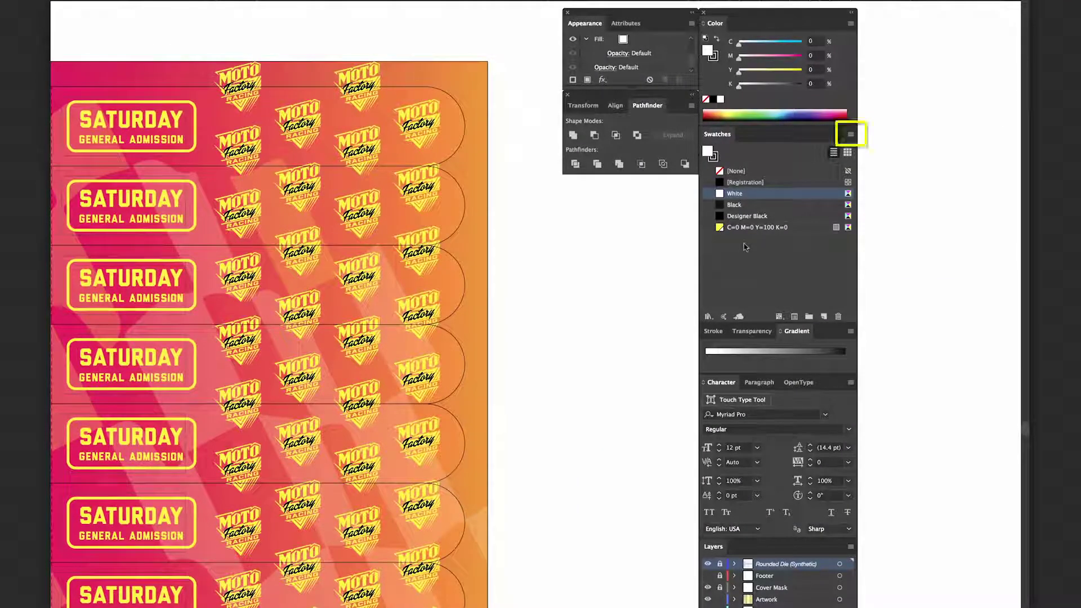
# Step: Create a spot colour swatch named NeonY at C0 M0 Y100 K0
pyautogui.click(850, 135)
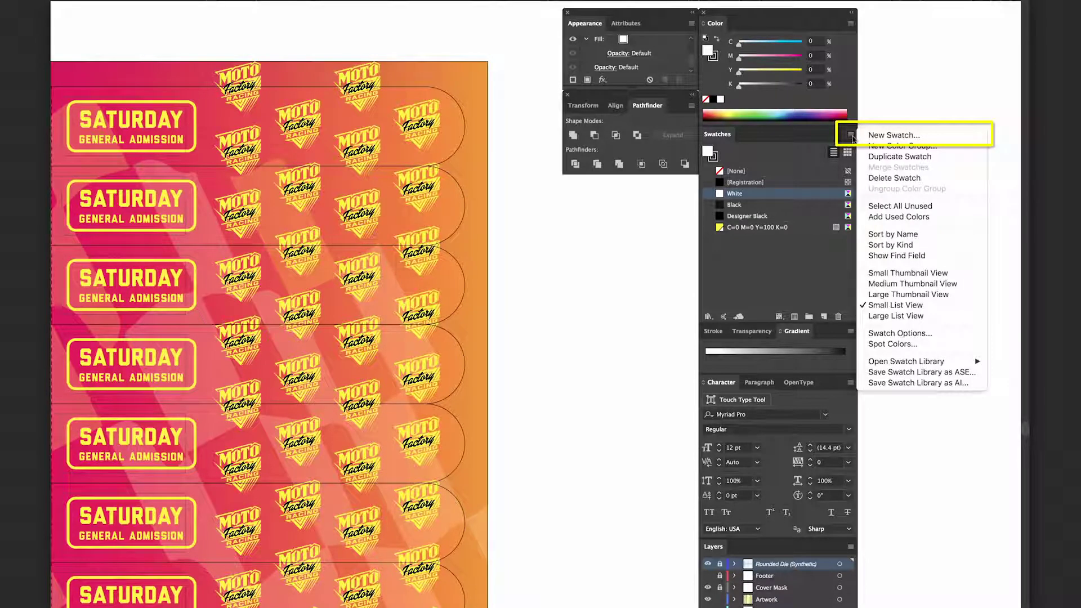
pyautogui.click(947, 137)
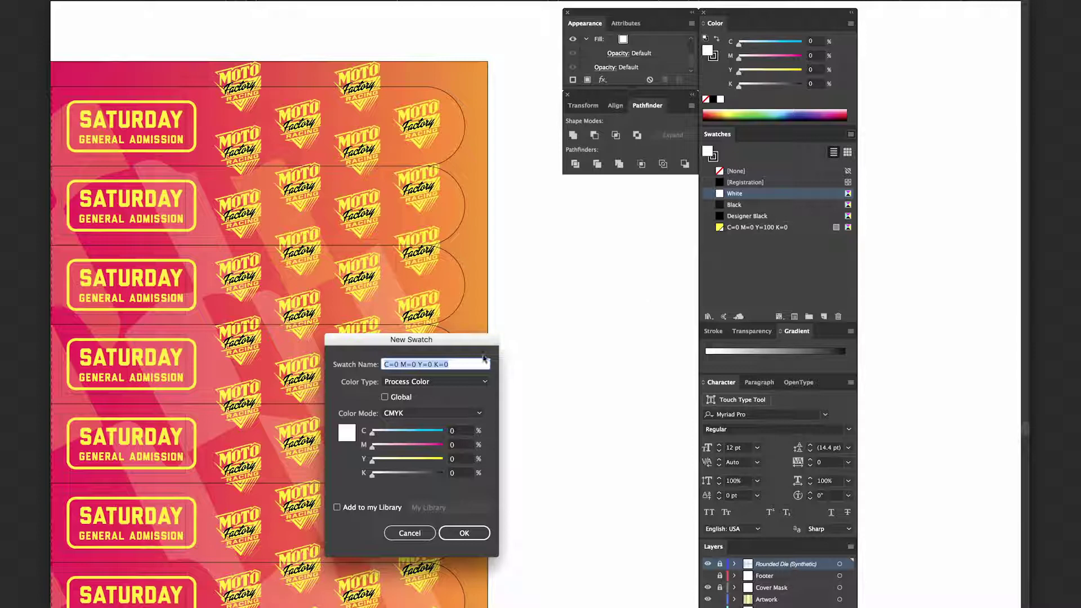
pyautogui.write('NeonY')
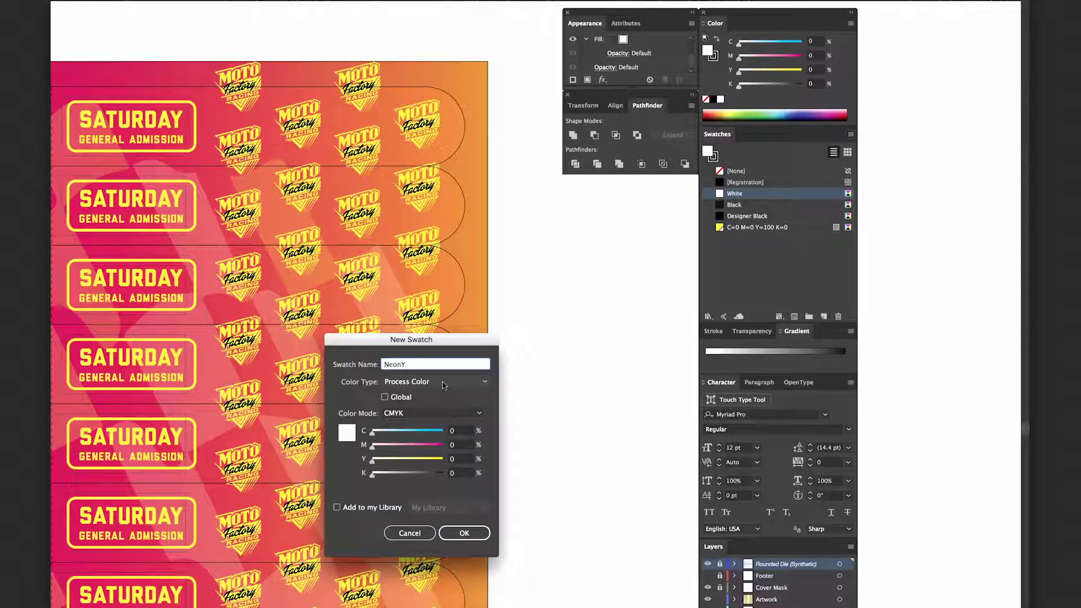
pyautogui.click(444, 383)
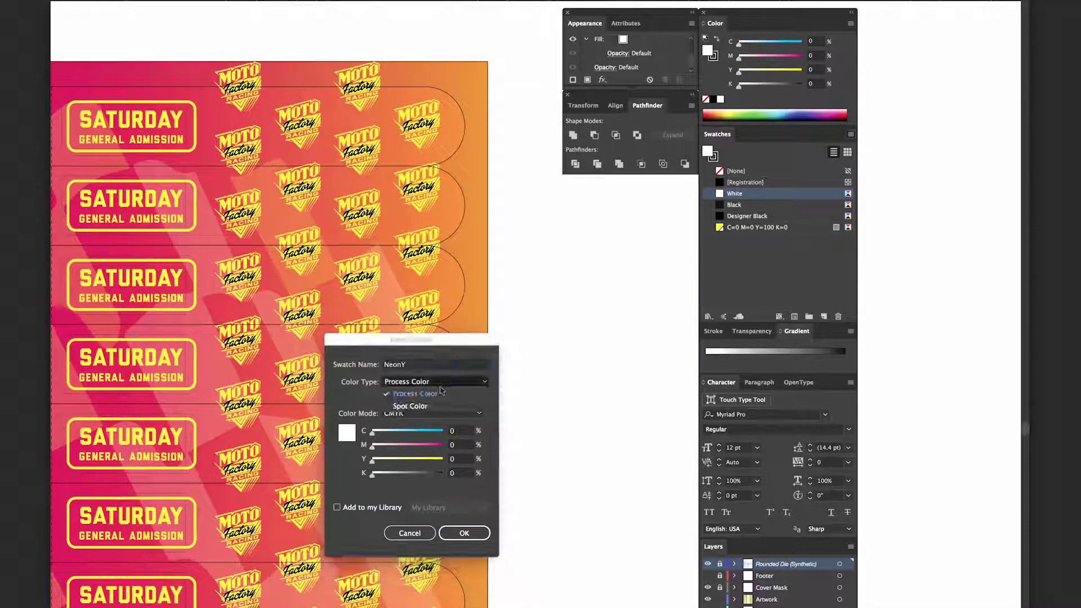
pyautogui.click(415, 404)
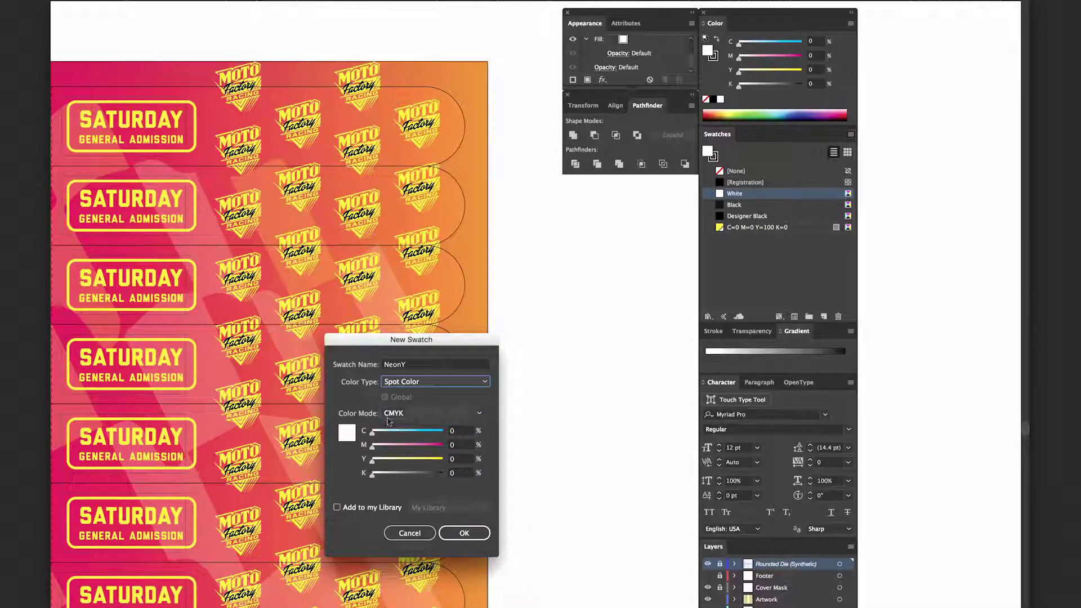
pyautogui.moveTo(371, 461); pyautogui.dragTo(454, 463)
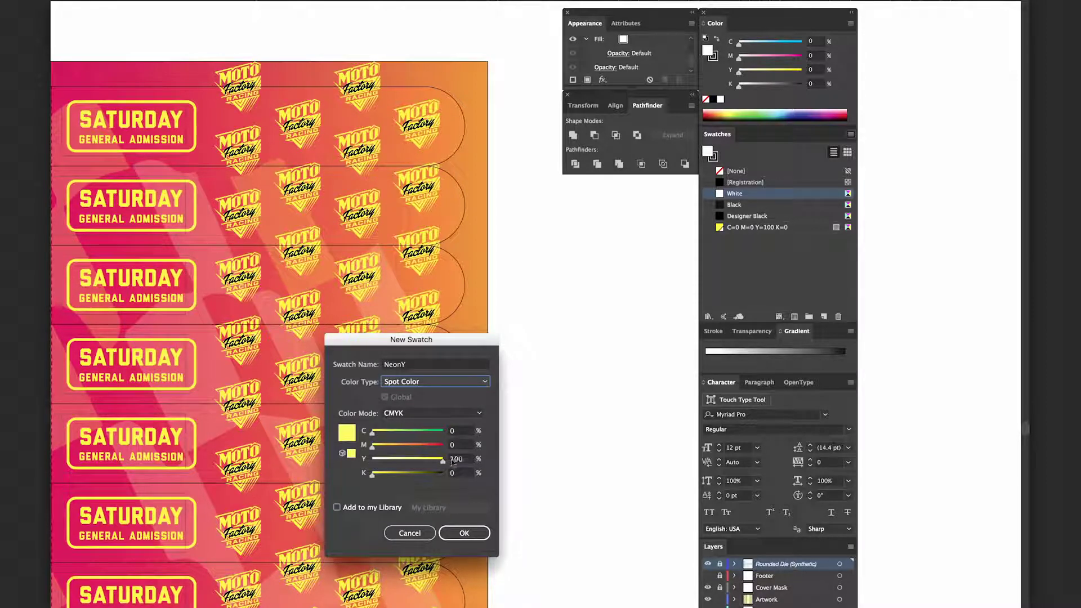
pyautogui.click(464, 533)
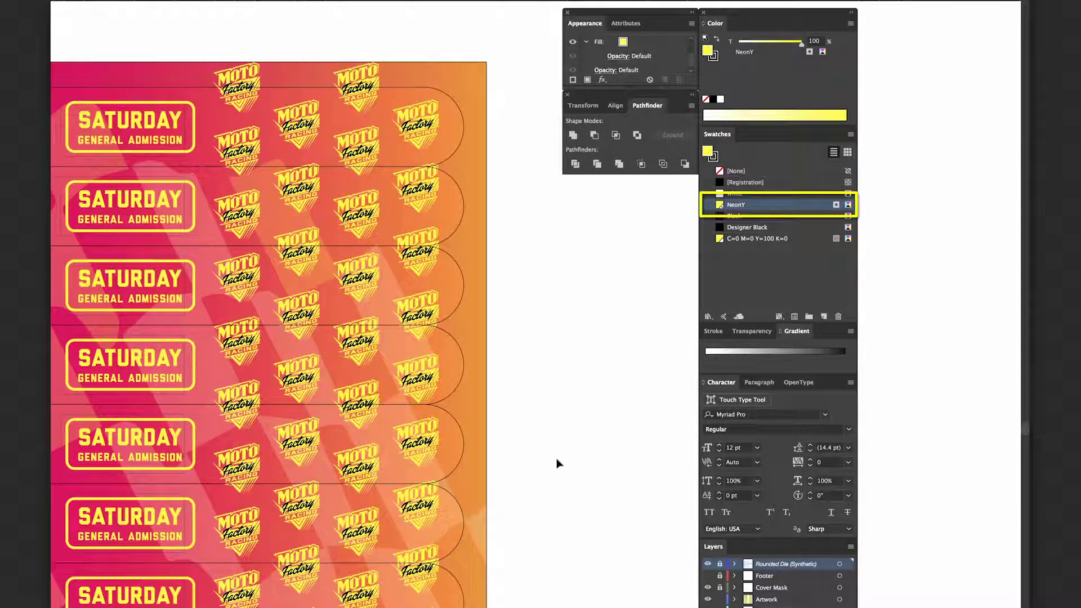
# Step: Select one yellow Moto Factory logo on the artboard
pyautogui.click(424, 210)
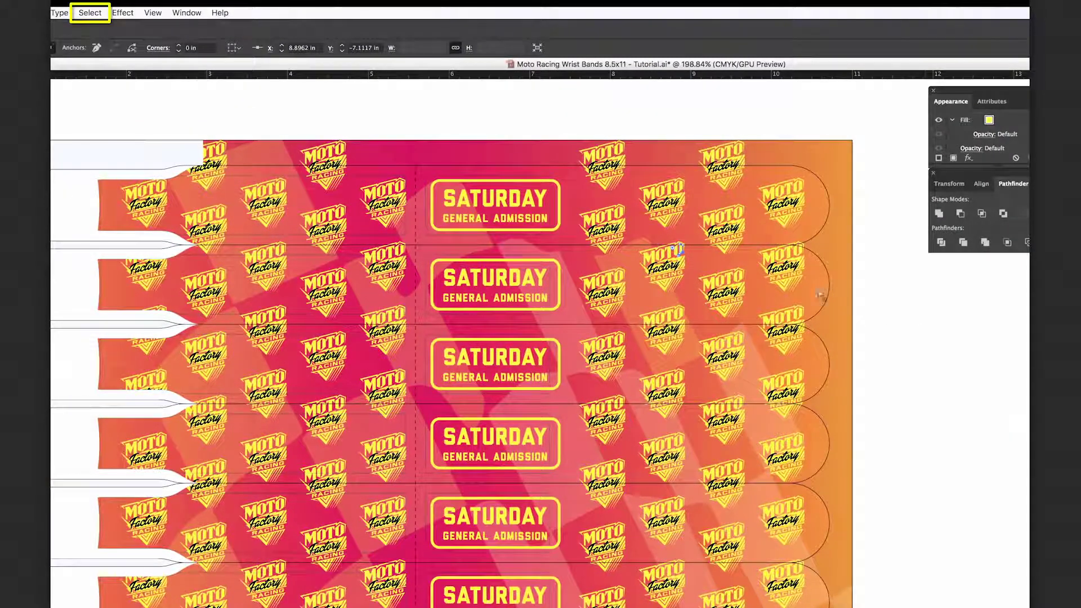
# Step: Use Select > Same > Fill Color to grab every C0 M0 Y100 K0 yellow object
pyautogui.click(90, 13)
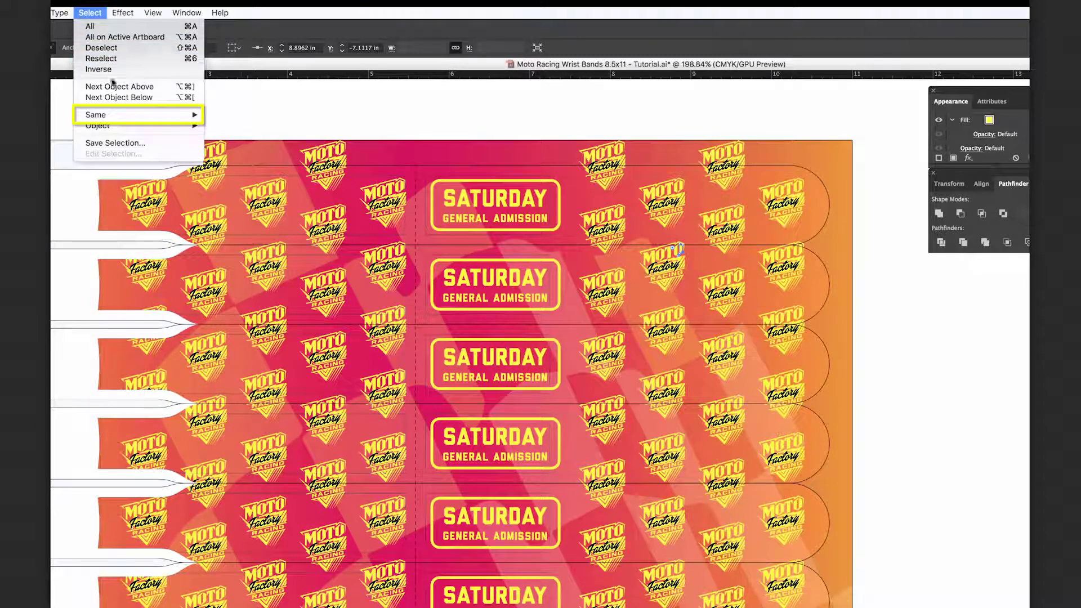
pyautogui.moveTo(134, 116)
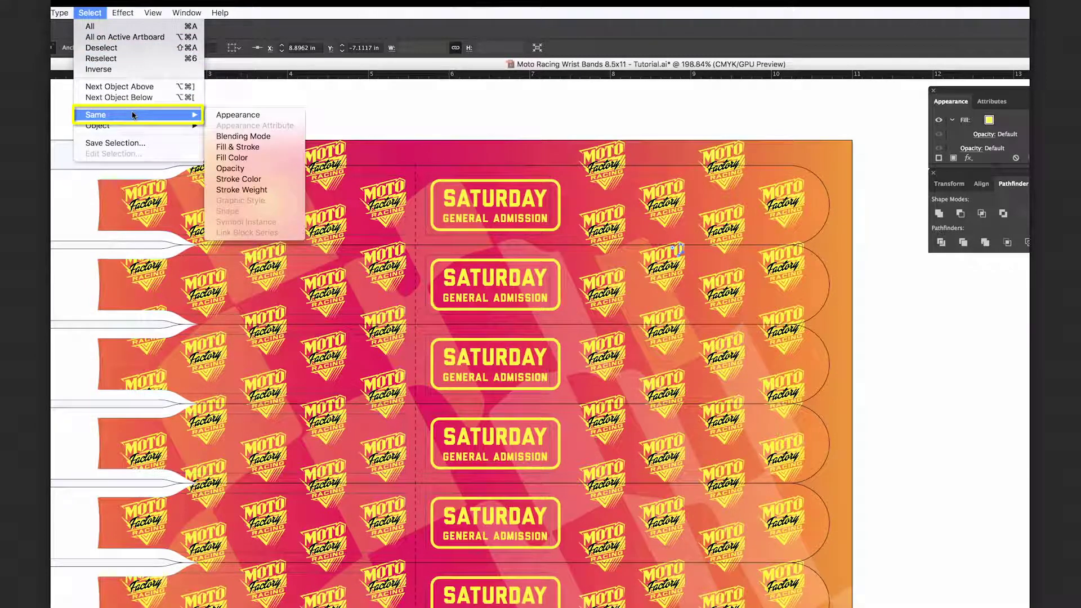
pyautogui.click(242, 158)
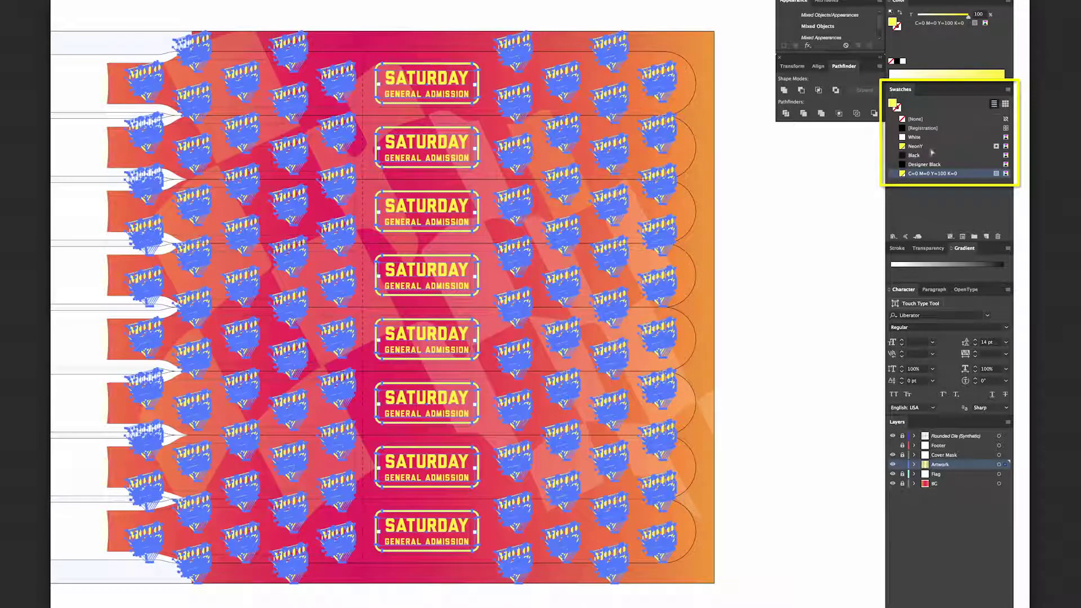
# Step: Fill the selected logos and SATURDAY labels with NeonY, then delete the C0 M0 Y100 K0 swatch
pyautogui.click(962, 151)
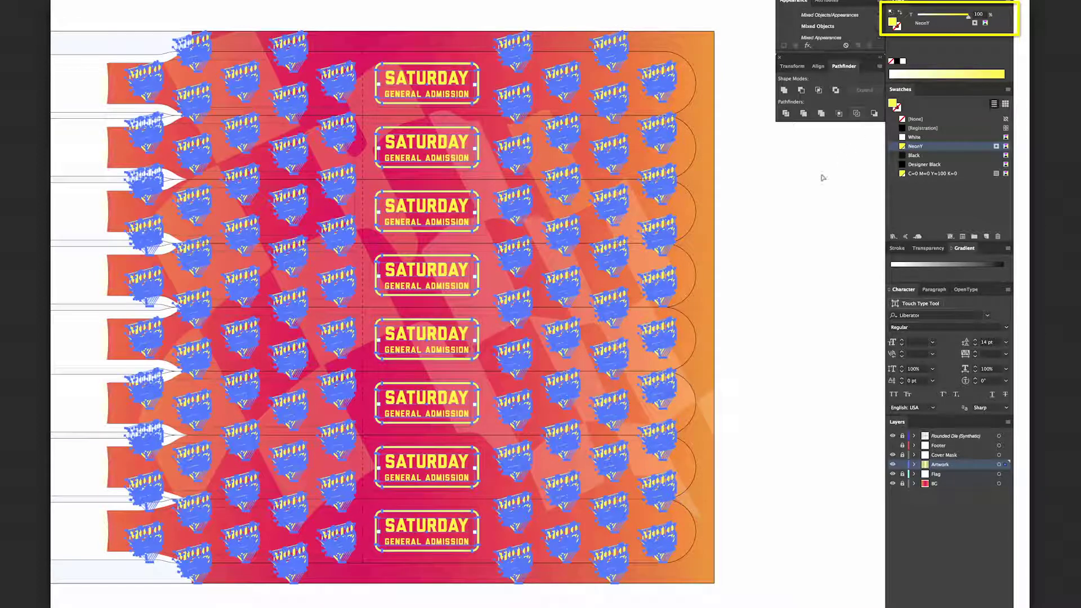
pyautogui.click(806, 193)
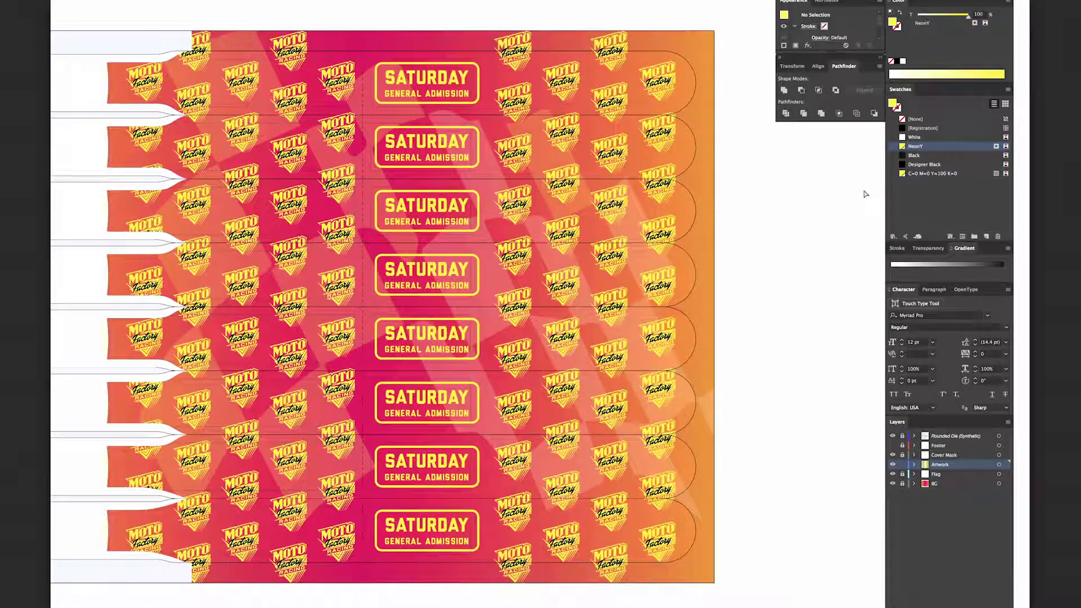
pyautogui.click(951, 175)
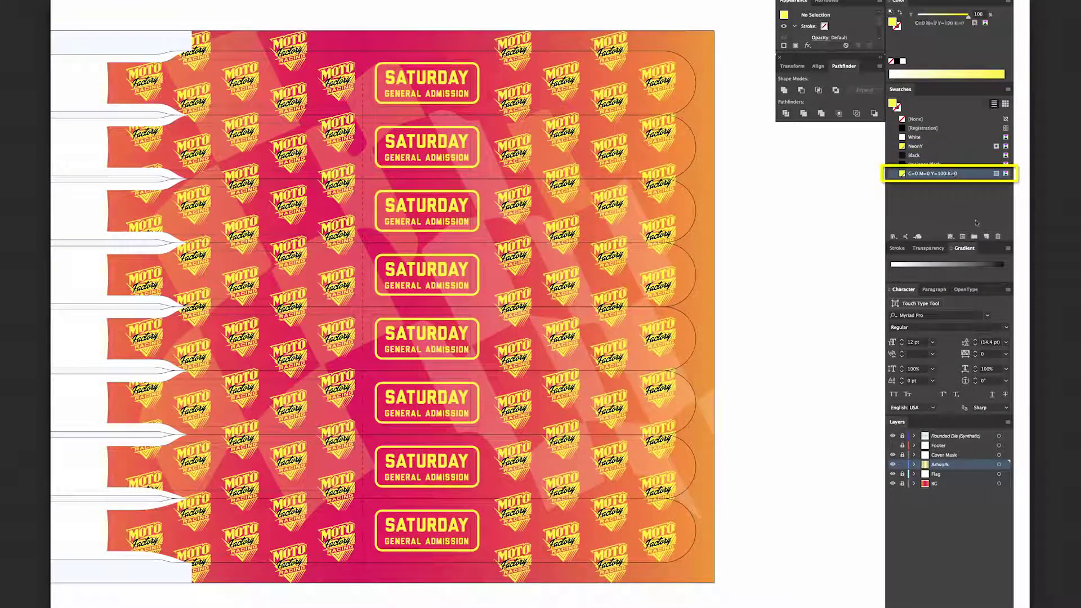
pyautogui.click(997, 236)
pyautogui.press('Return')
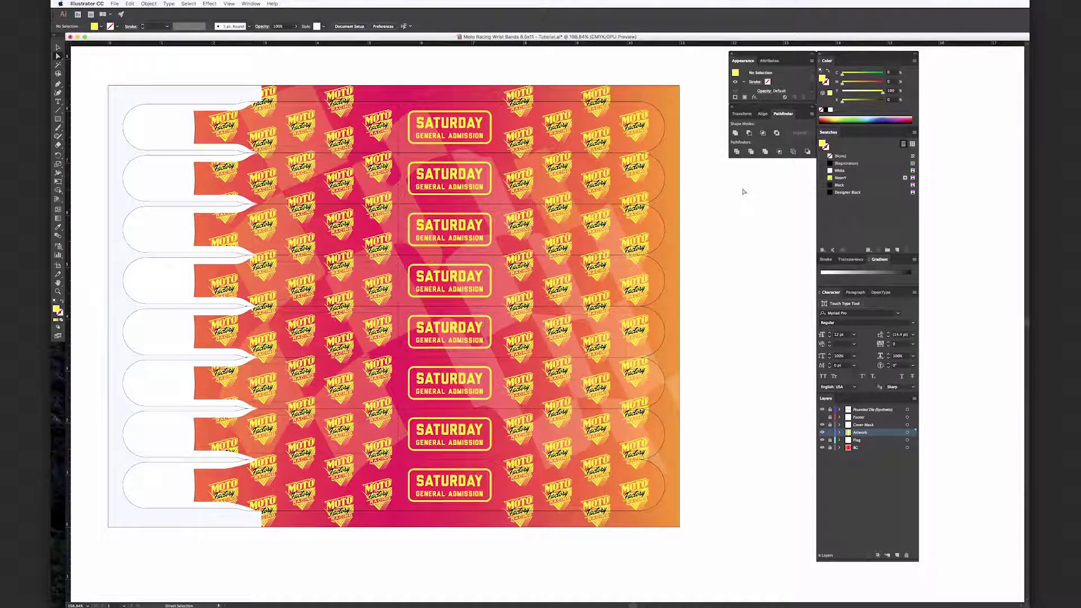
# Step: Save a copy as Adobe PDF with ' - Neon' added to the file name
pyautogui.click(114, 3)
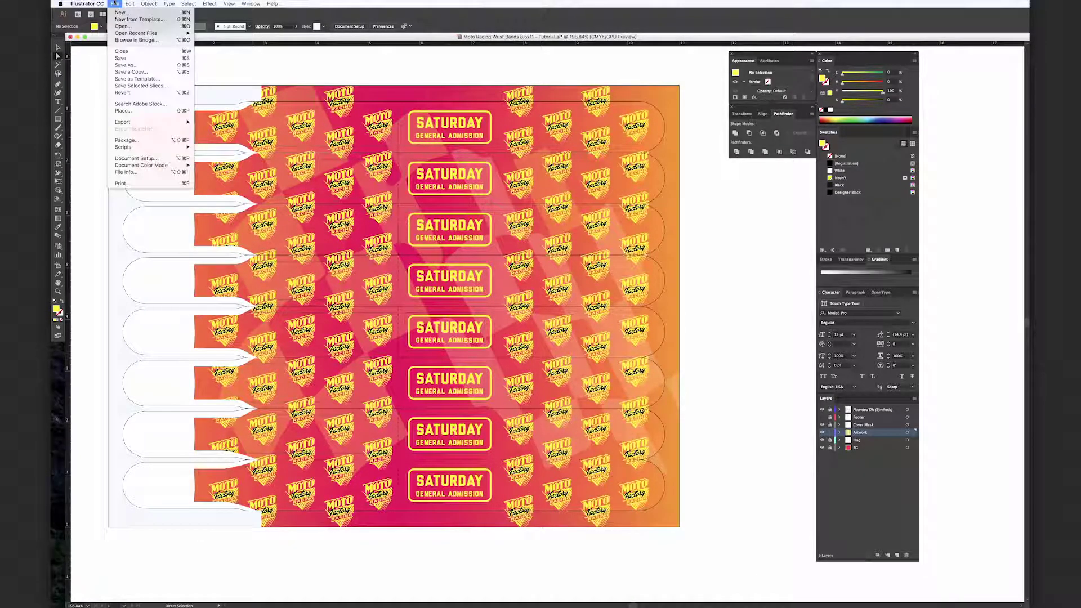
pyautogui.click(129, 66)
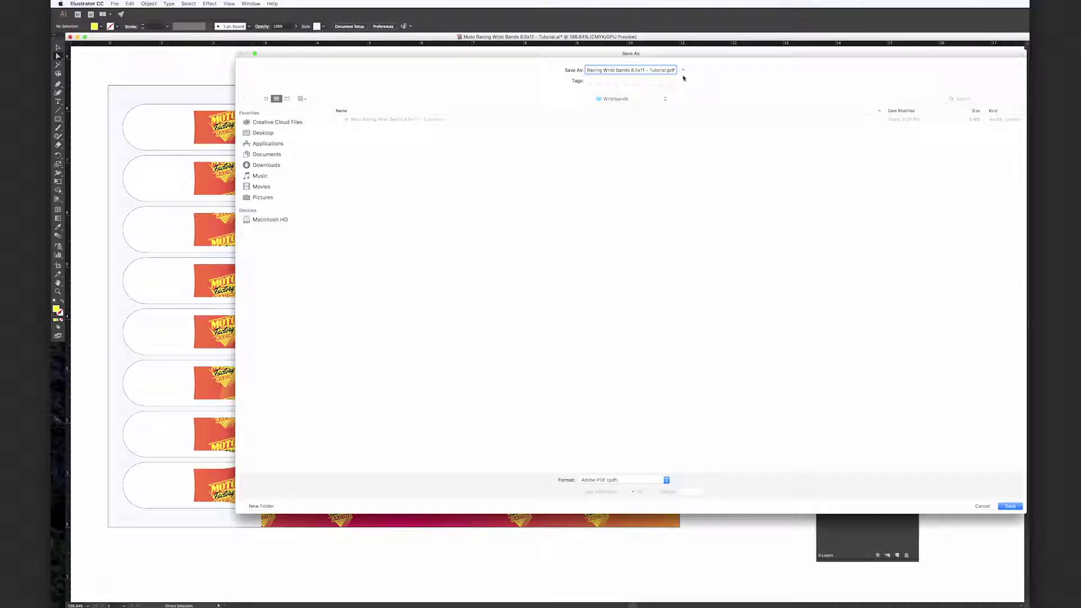
pyautogui.write('- Neon')
# Step: Save the PDF with the [PDF/X-4:2008] preset and close the document
pyautogui.click(1013, 508)
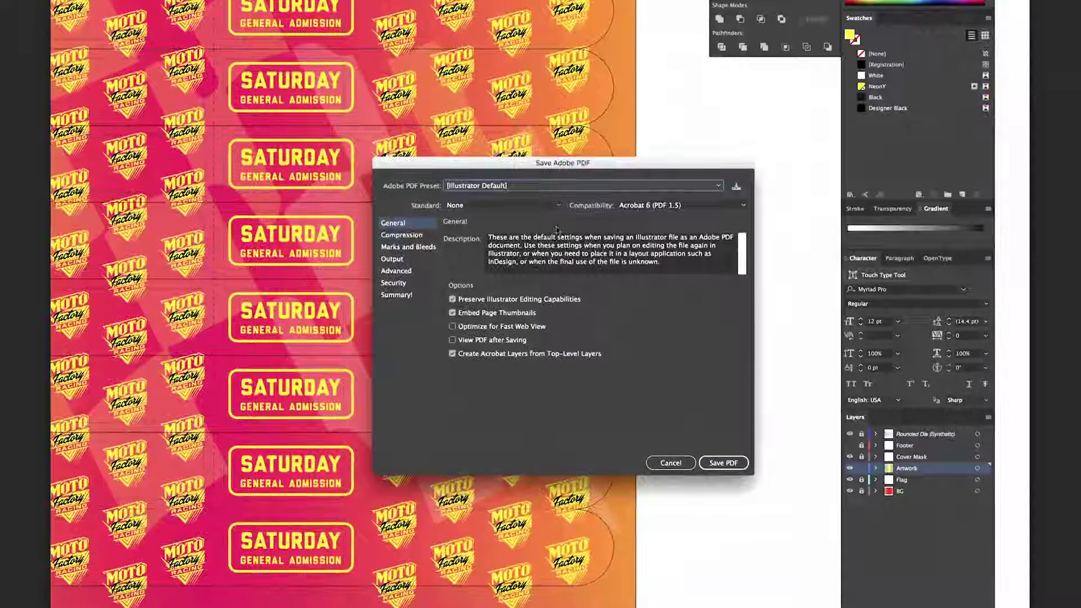
pyautogui.click(510, 187)
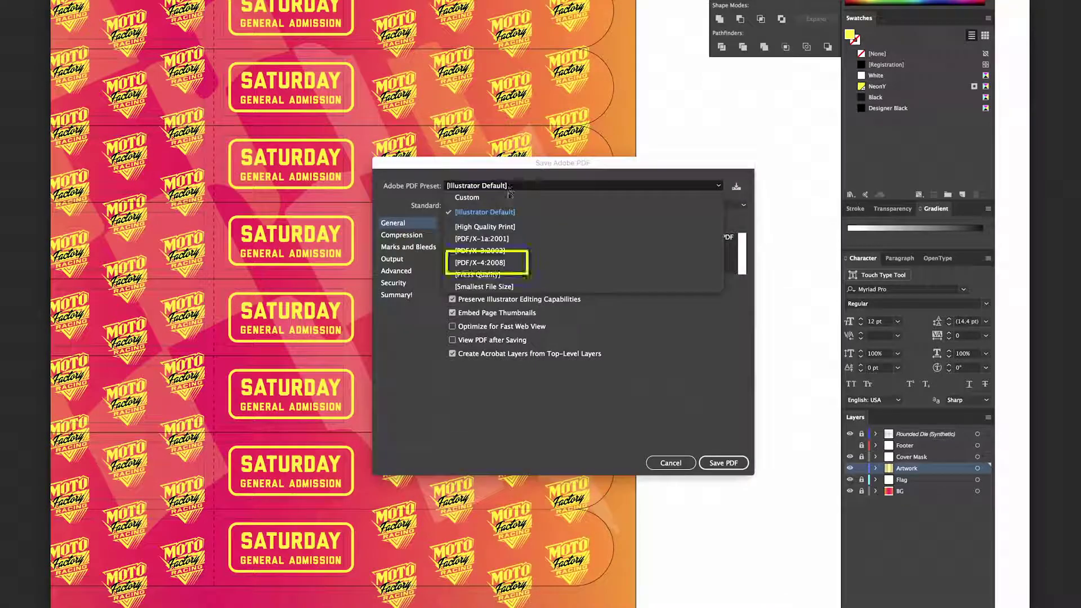
pyautogui.click(513, 264)
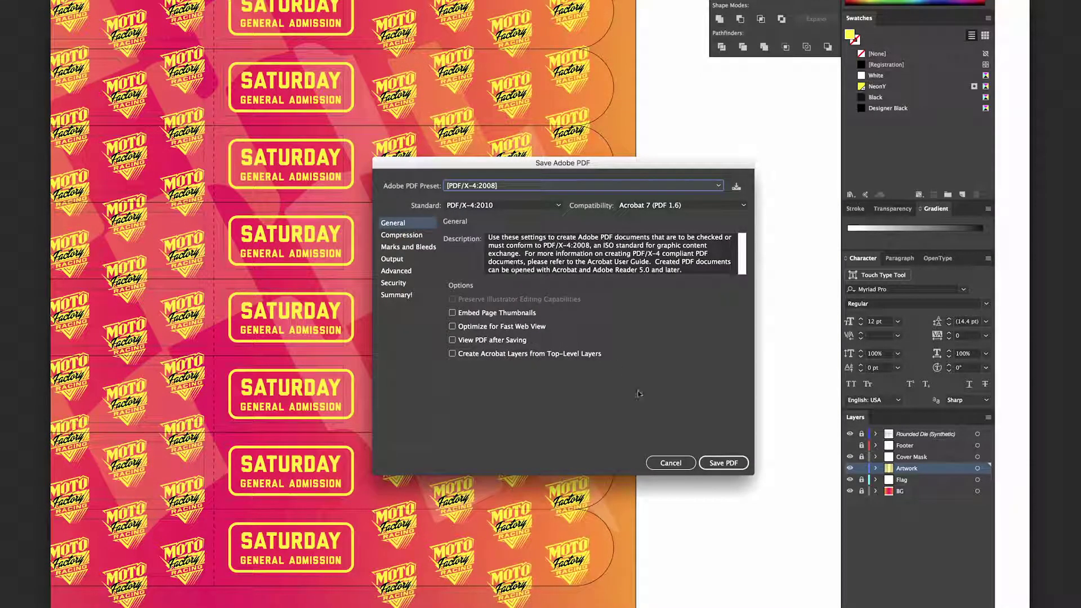
pyautogui.click(723, 464)
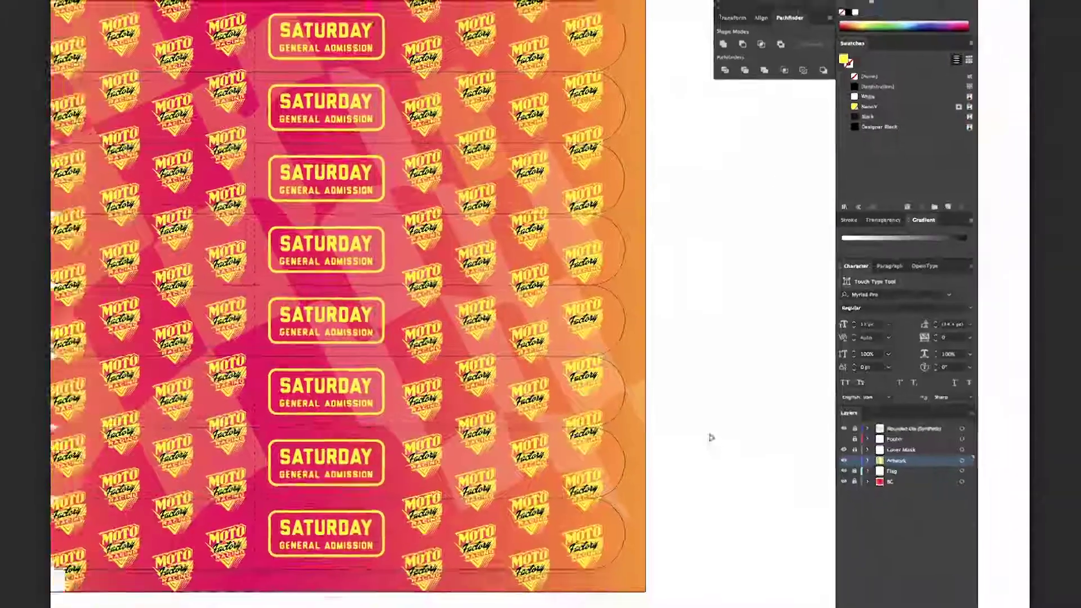
pyautogui.press('super+w')
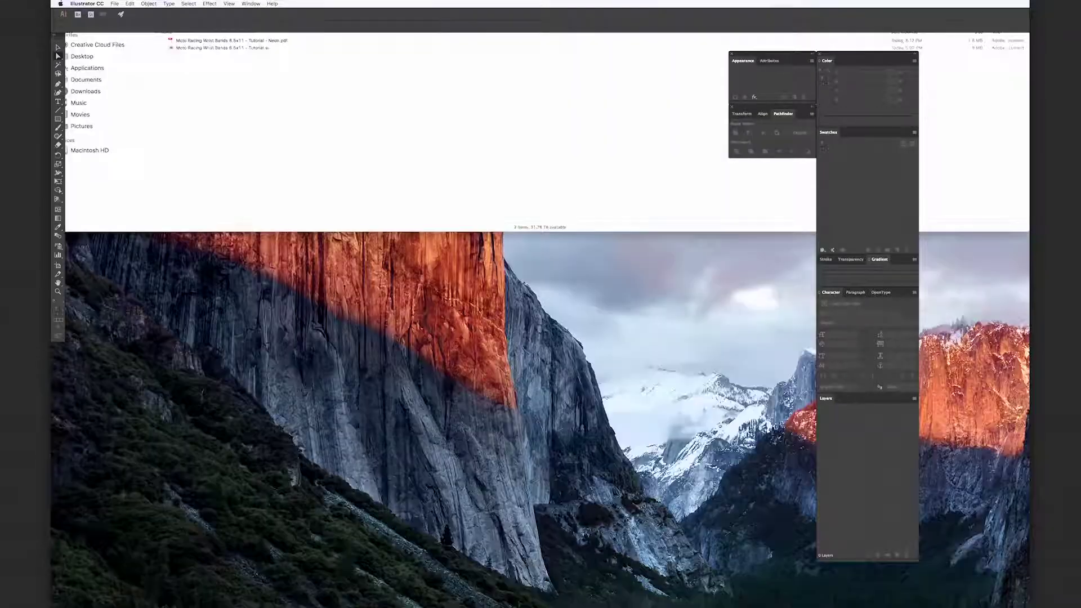
# Step: Open the Moto Racing Wrist Bands Tutorial - Neon.pdf file from Finder
pyautogui.click(197, 64)
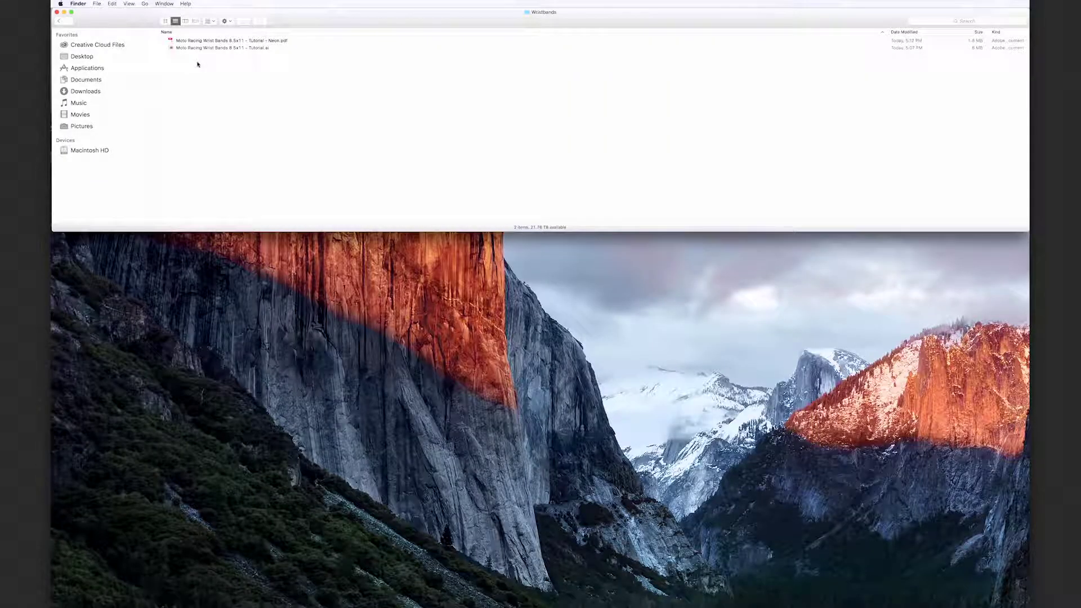
pyautogui.doubleClick(230, 41)
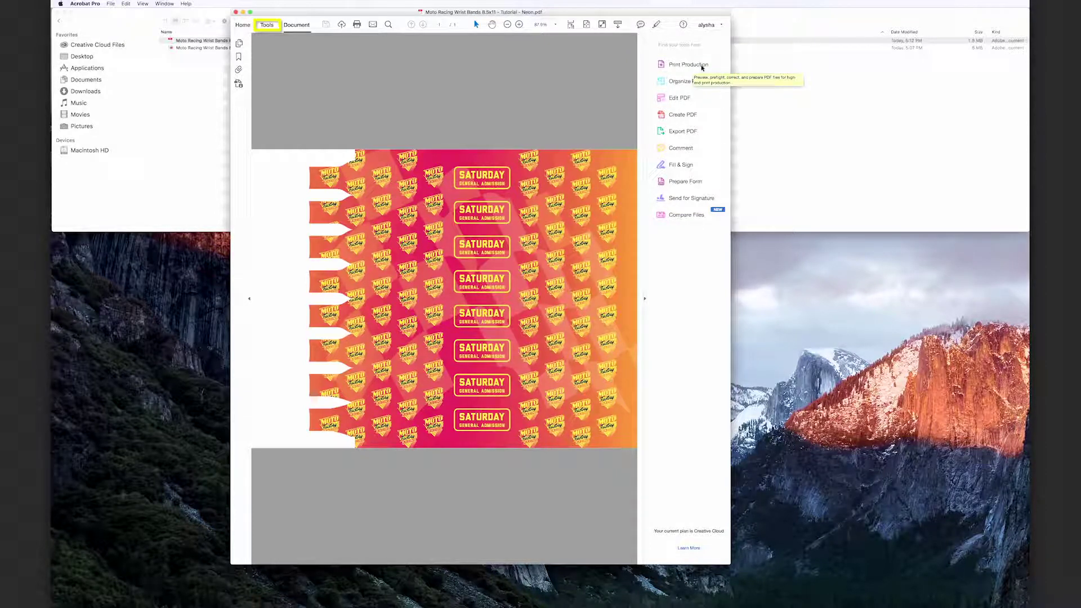
# Step: Show Output Preview from Acrobat's Print Production tools
pyautogui.click(688, 65)
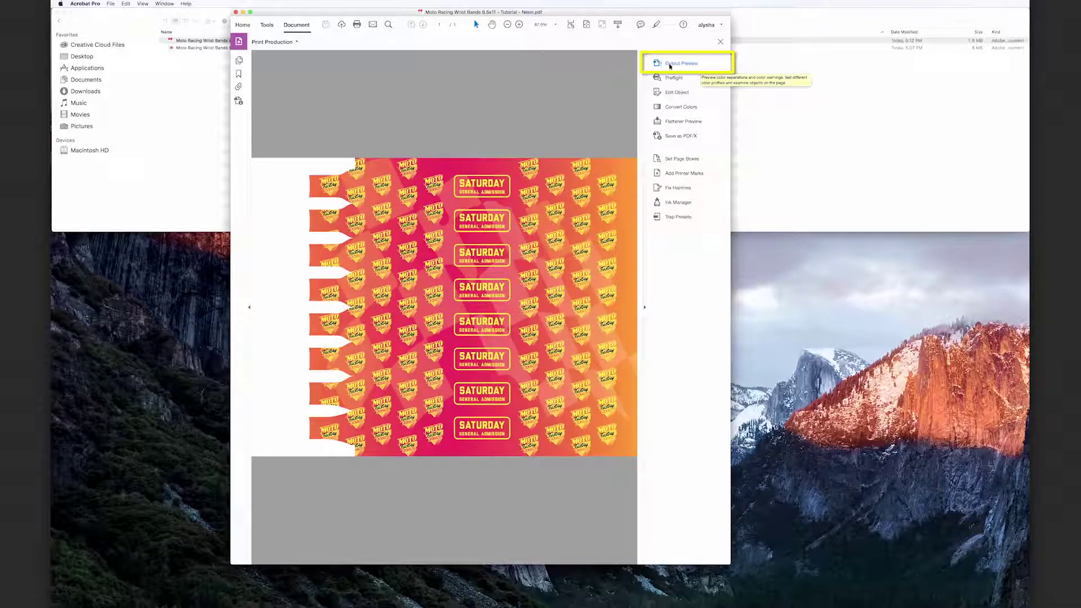
pyautogui.click(680, 64)
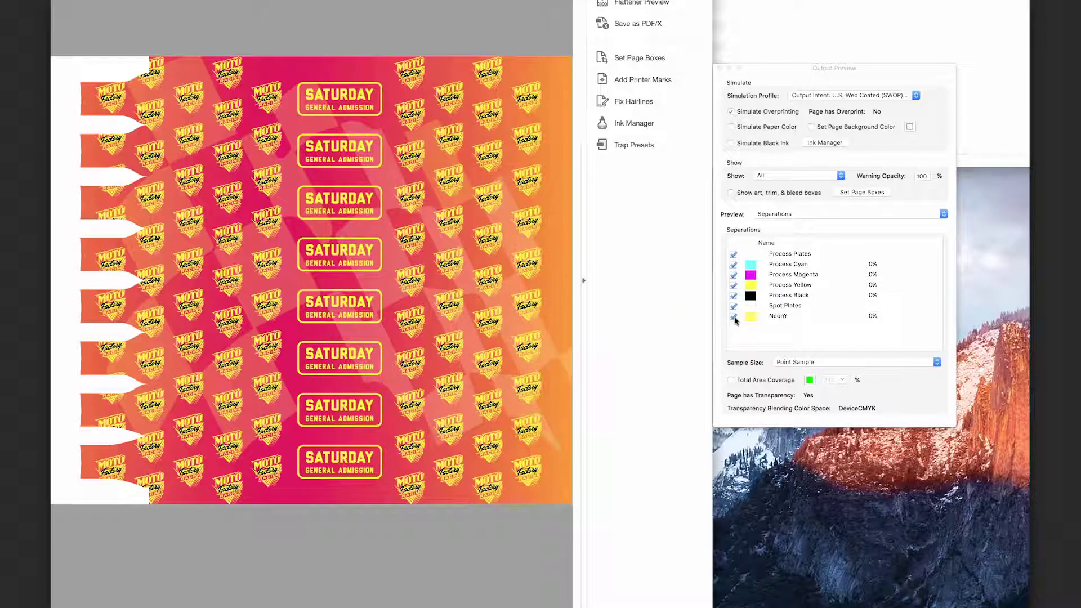
# Step: Toggle the NeonY plate on and off to confirm the logos separate, then close Output Preview
pyautogui.click(734, 317)
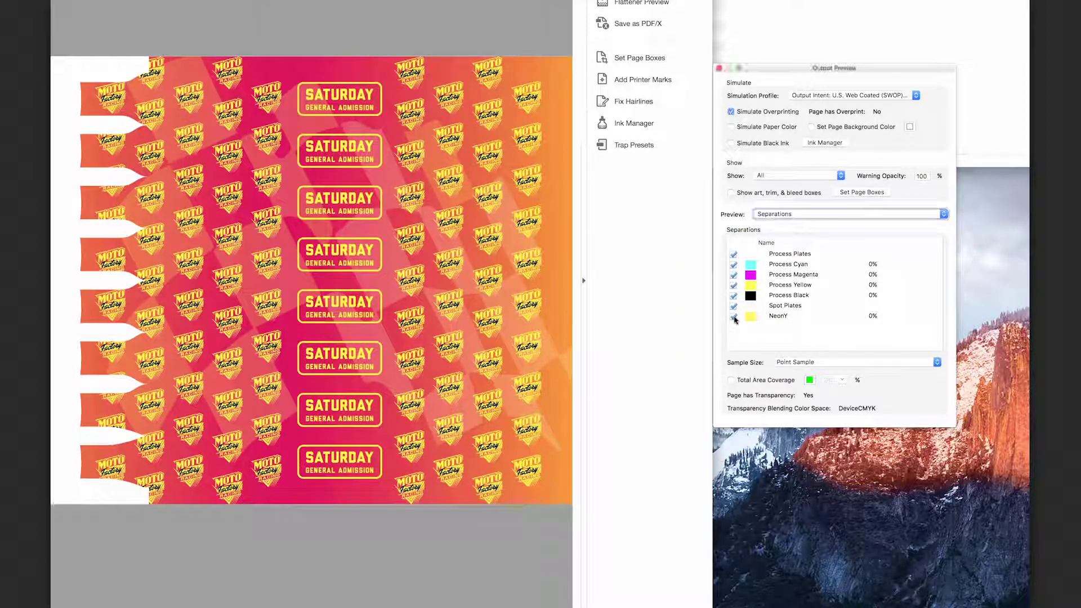
pyautogui.click(734, 317)
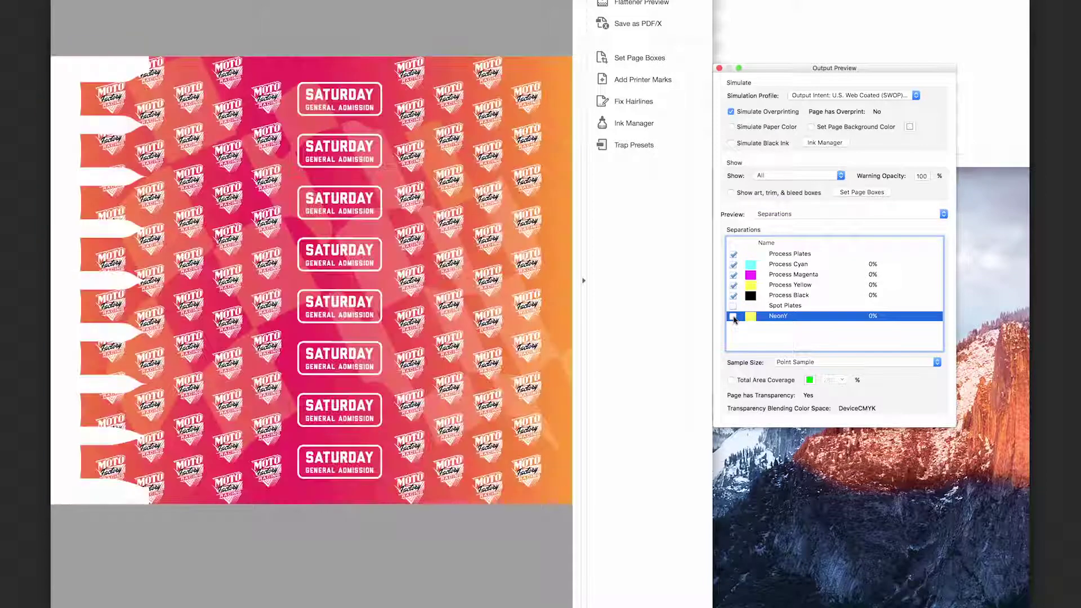
pyautogui.click(734, 317)
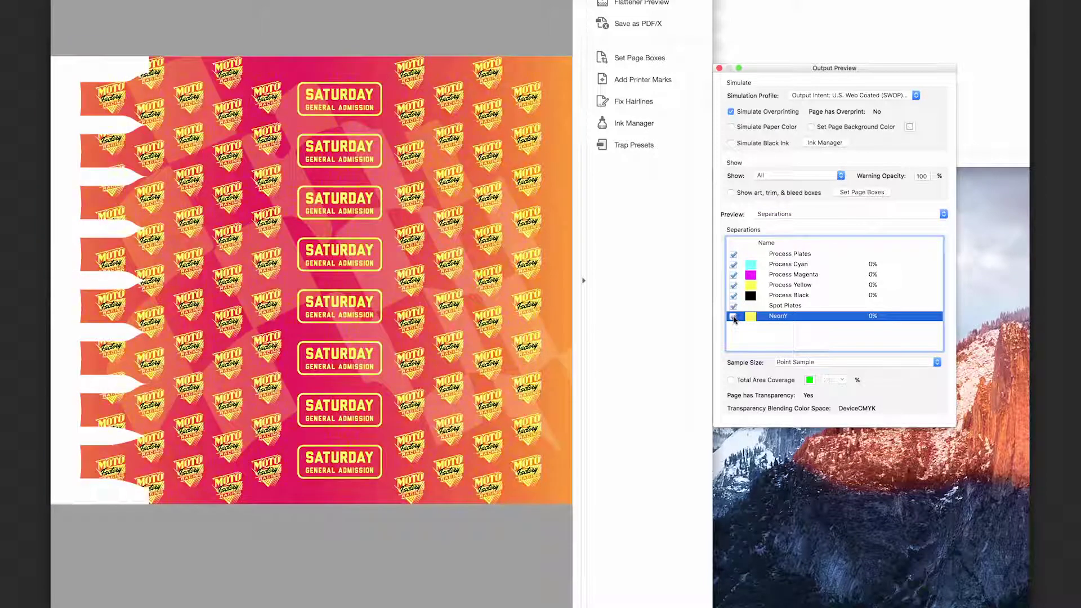
pyautogui.click(734, 318)
pyautogui.click(735, 318)
pyautogui.click(734, 317)
pyautogui.click(734, 318)
pyautogui.moveTo(532, 231)
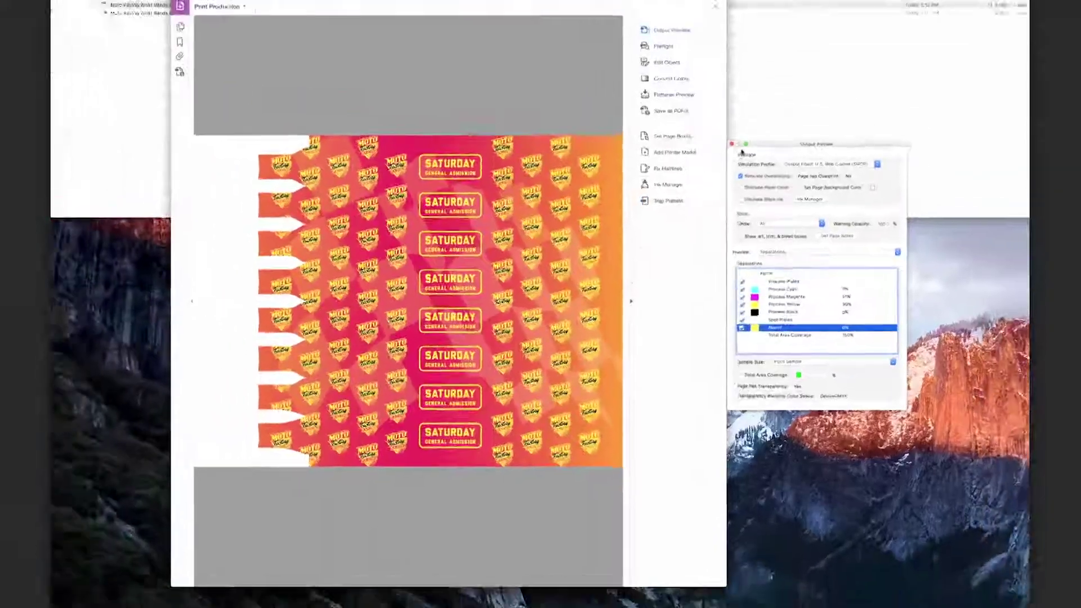
pyautogui.click(731, 144)
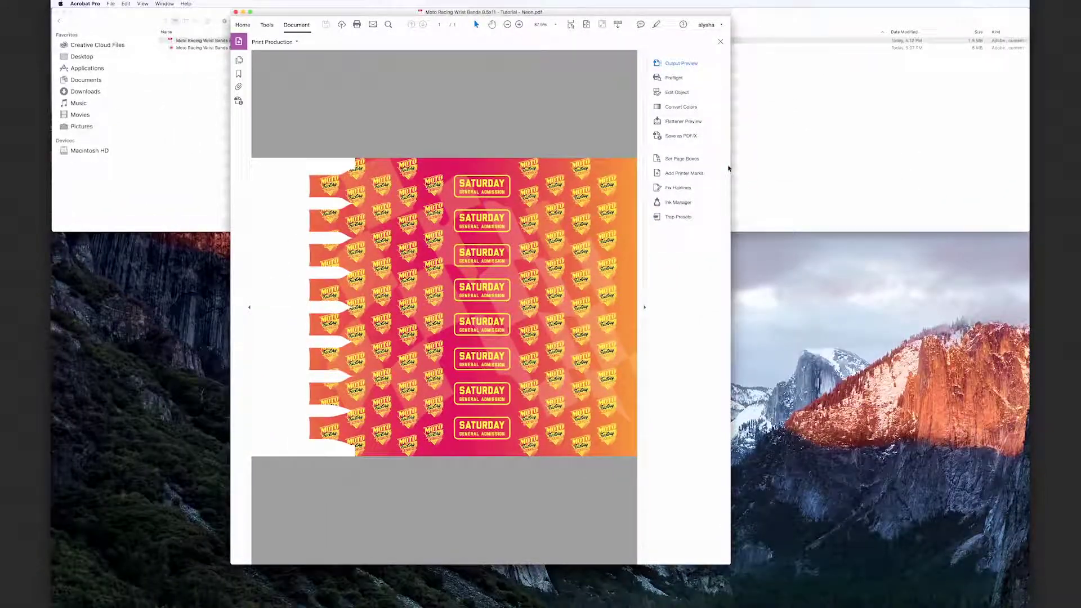